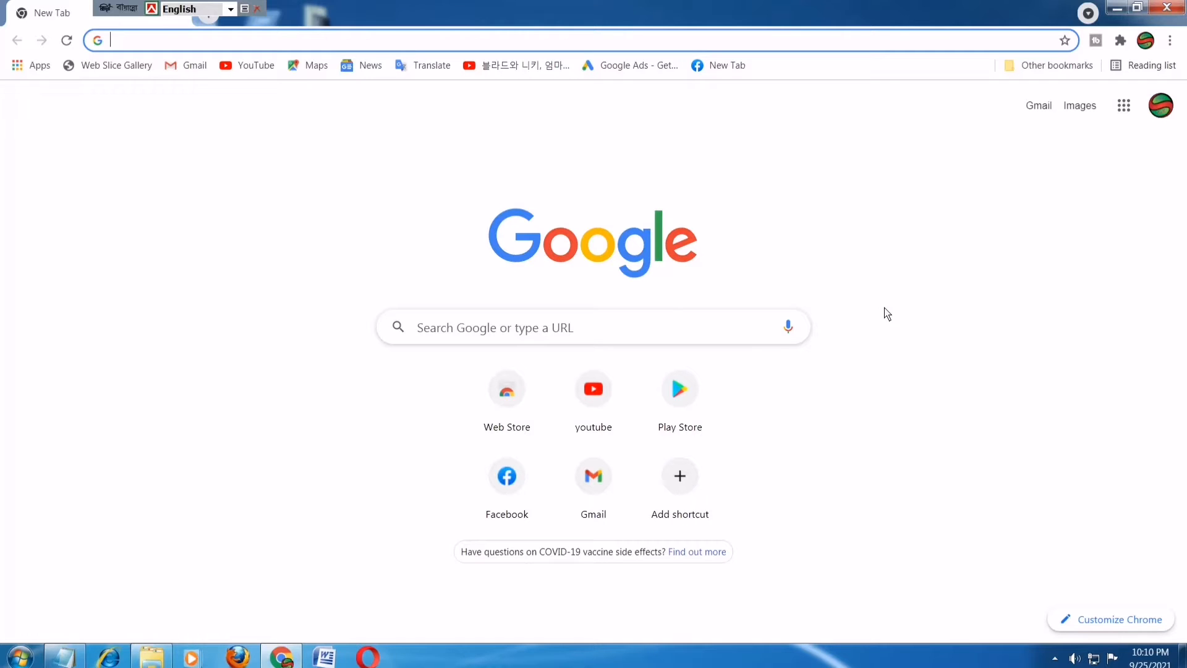
- Open the video details of the unlisted upload "my youtube studio 2021 |" from the channel content in YouTube Studio
click(592, 419)
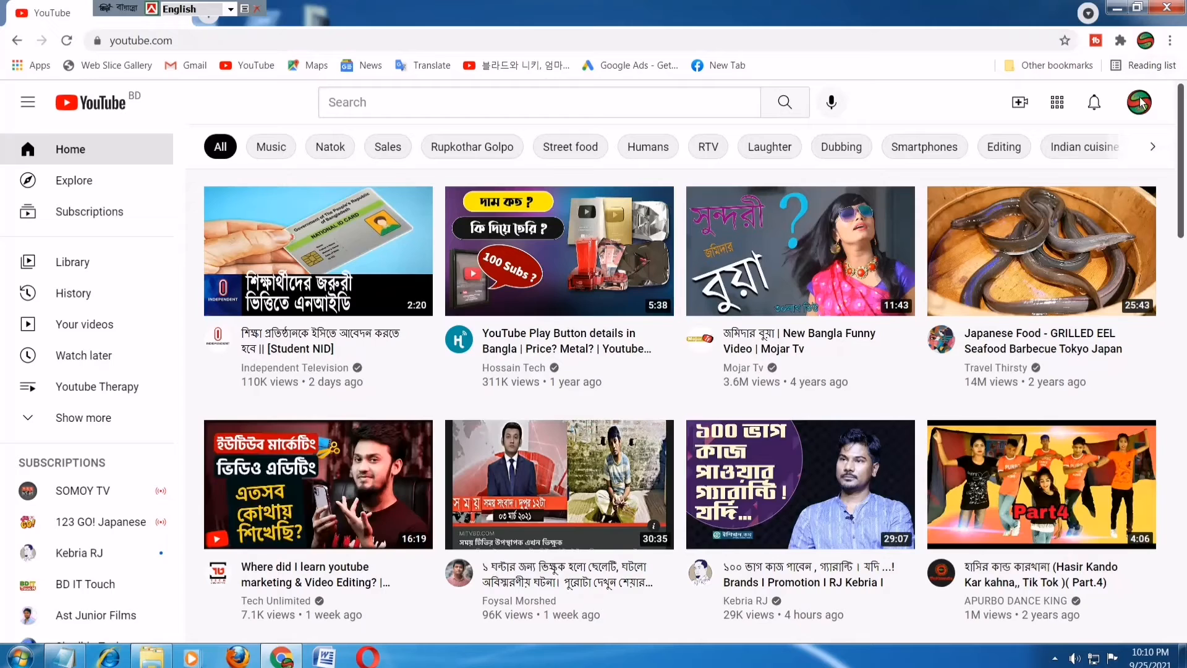
click(1139, 102)
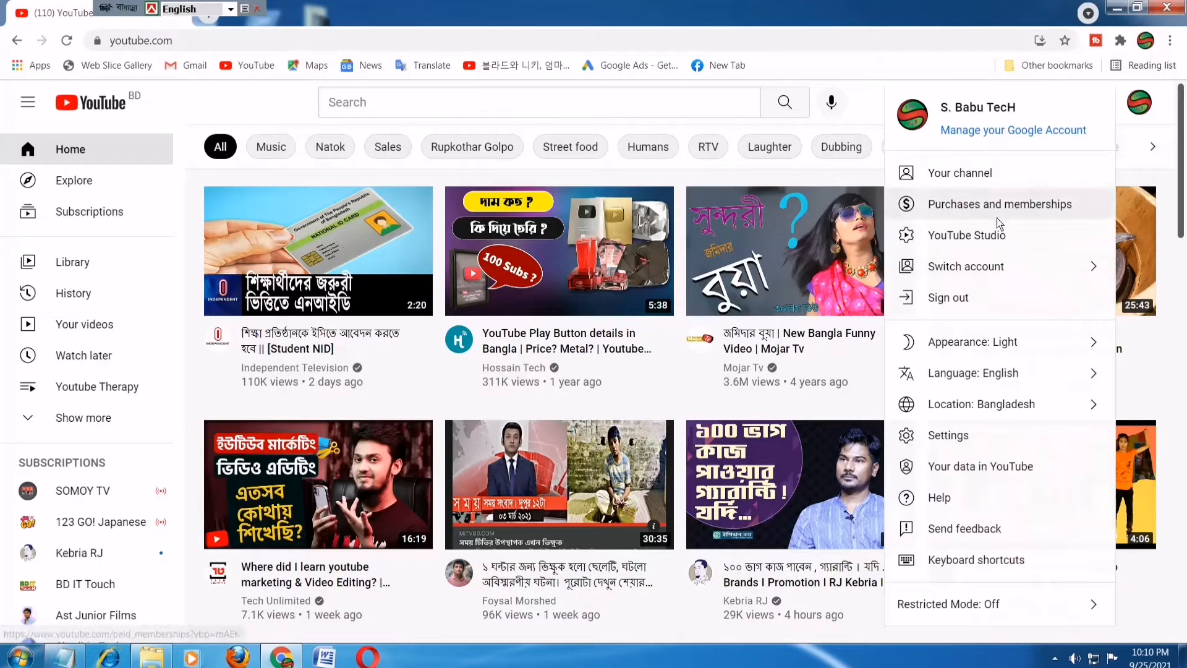
click(1000, 237)
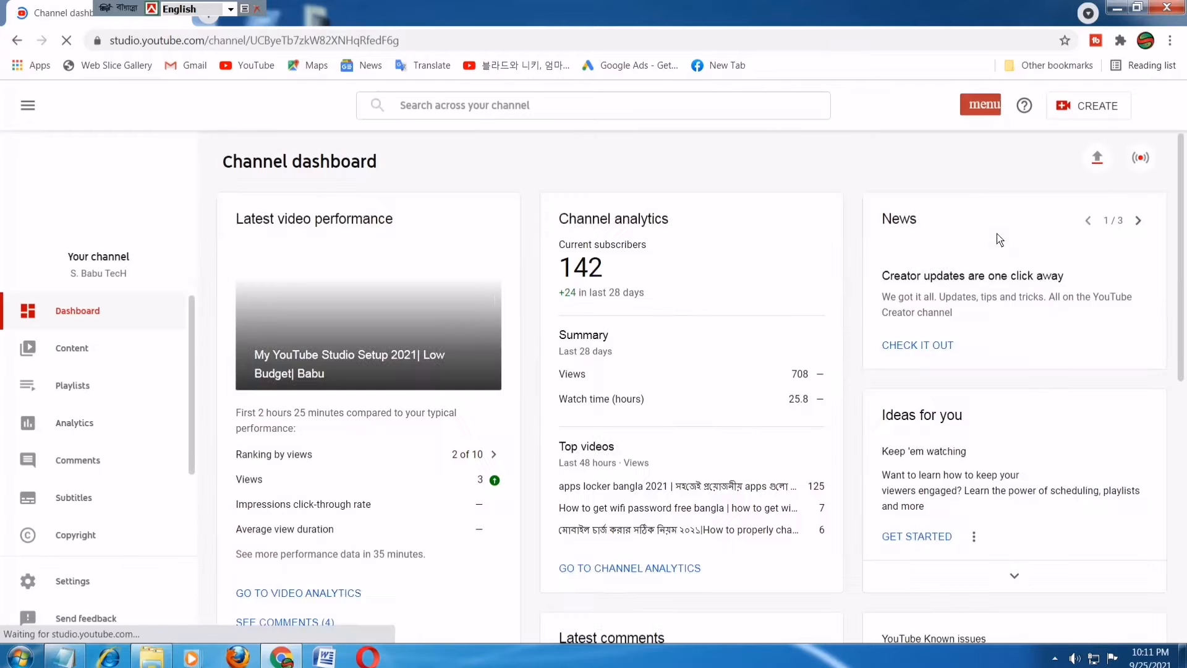
click(87, 359)
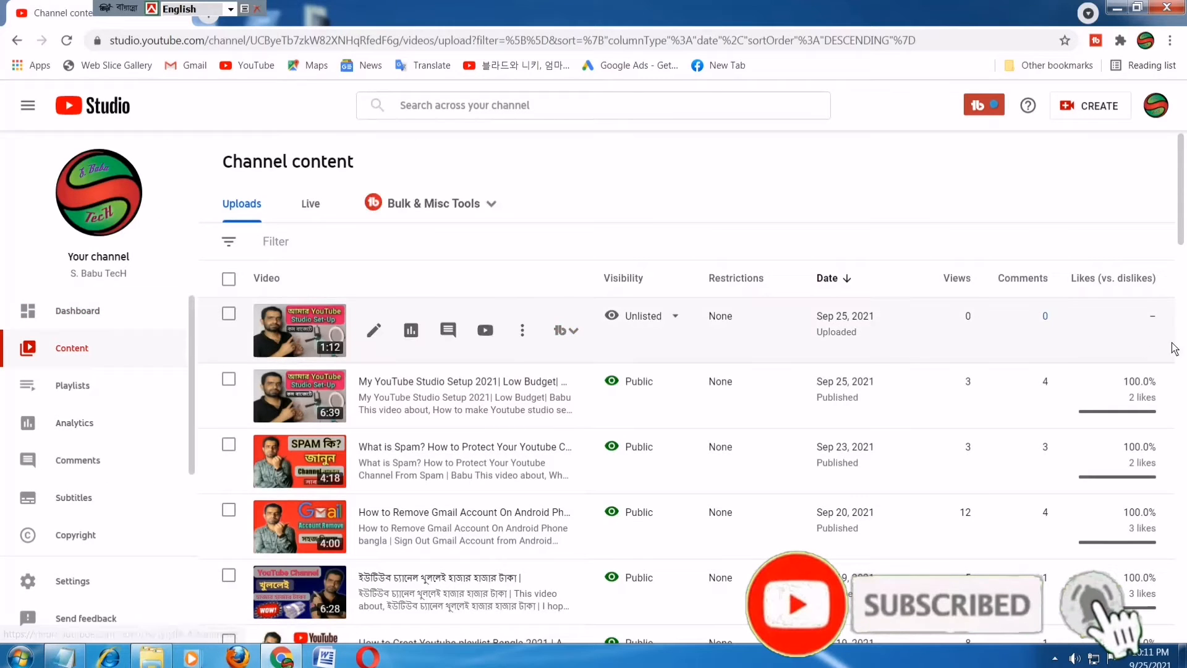
click(375, 332)
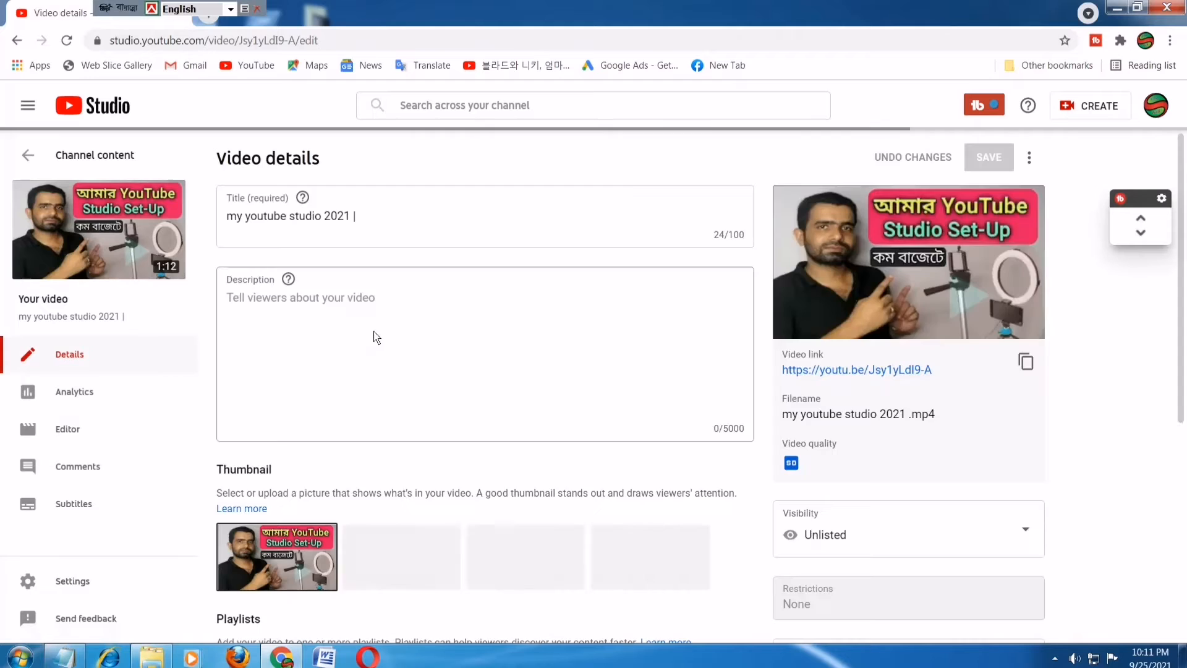
- Open the end screen editor for this video and look through the options of its selected video element
scroll(433, 346, down, 5)
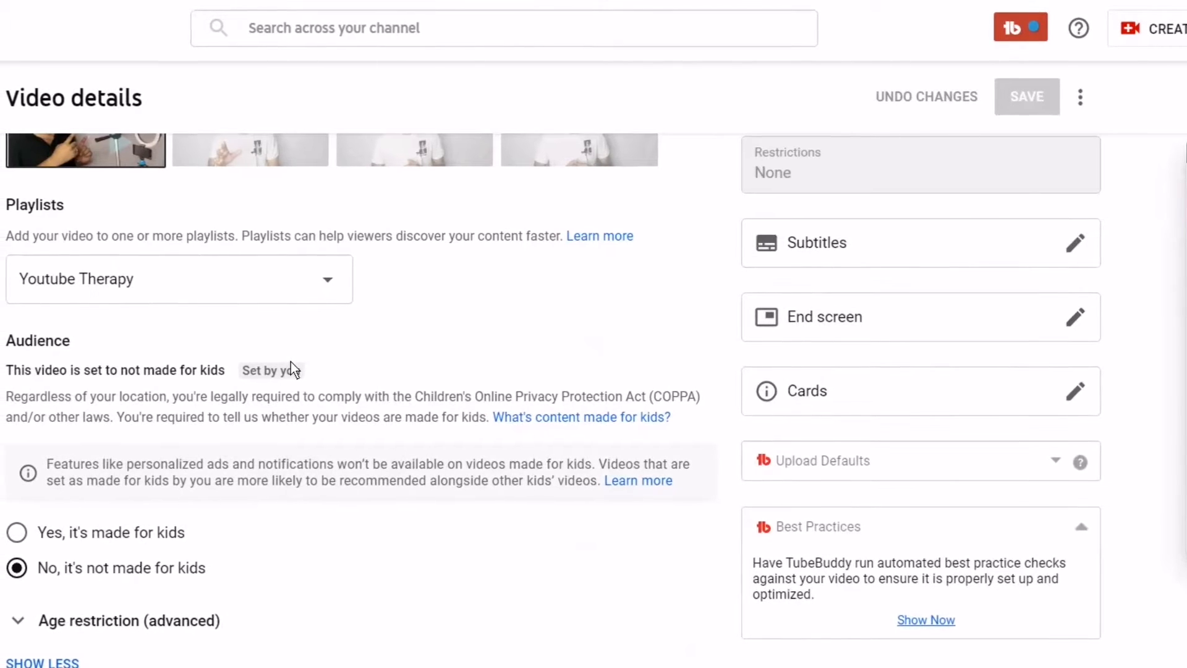
scroll(347, 414, up, 6)
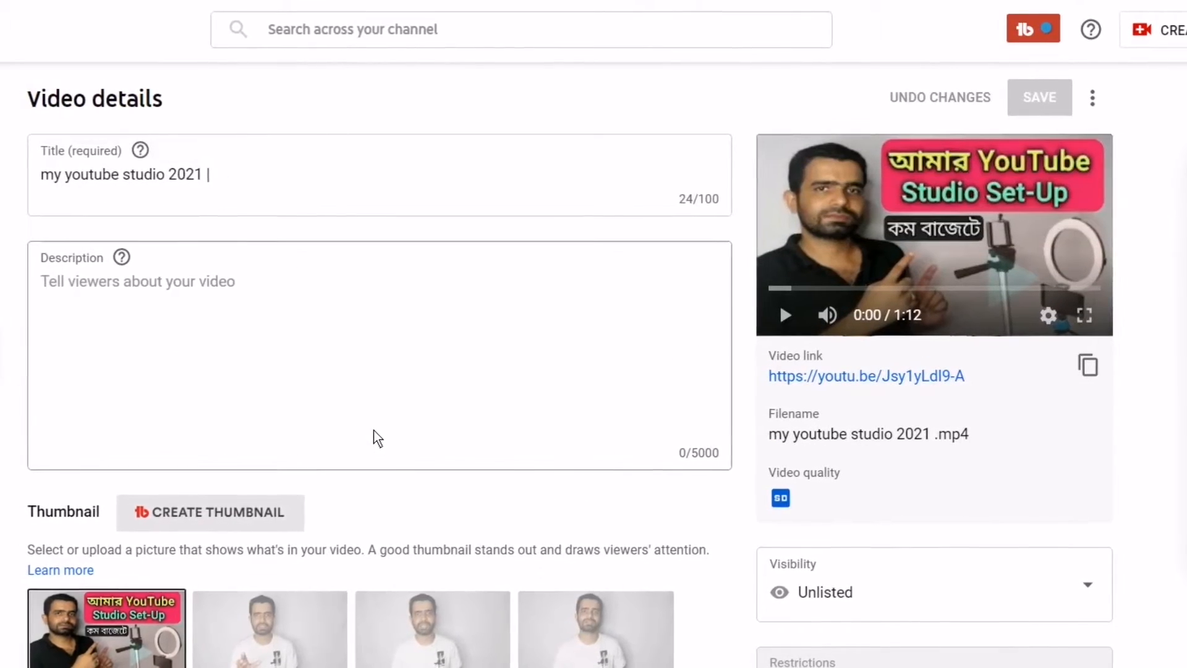
scroll(375, 429, down, 5)
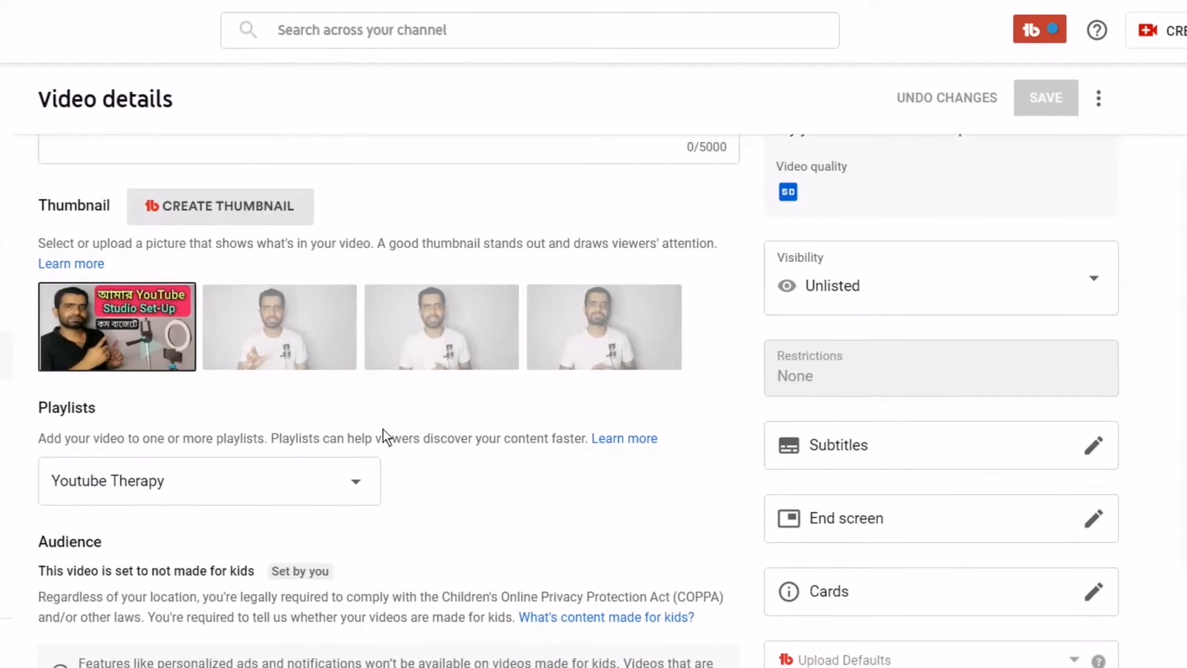
scroll(408, 488, down, 3)
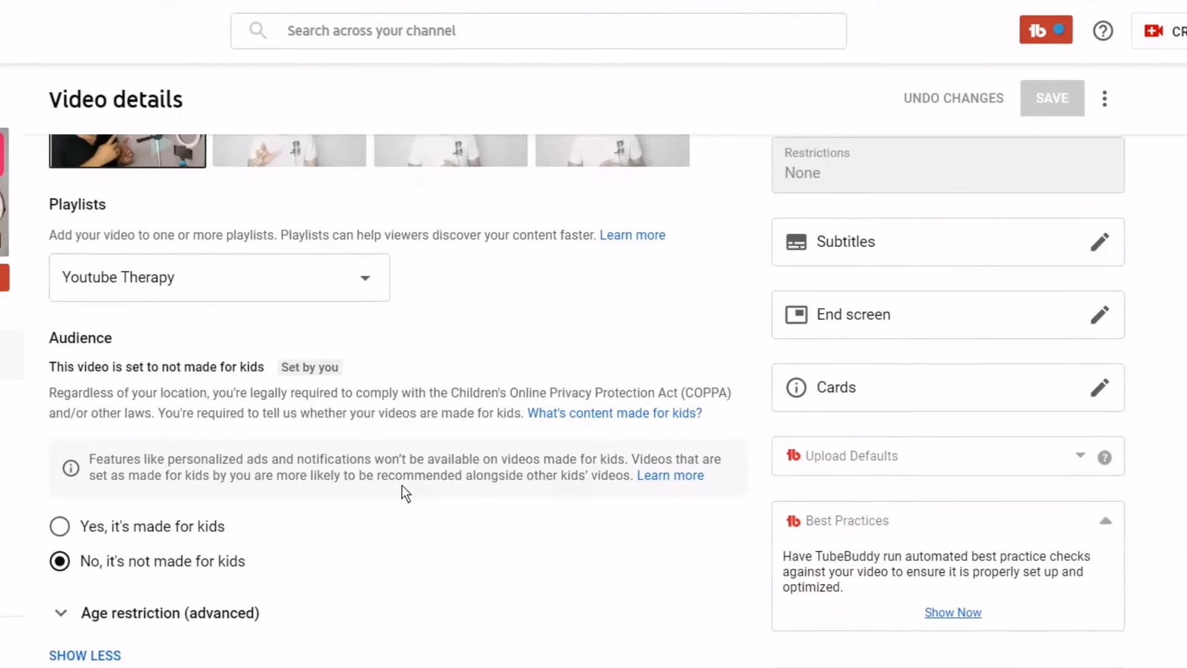
scroll(404, 490, up, 5)
scroll(574, 520, down, 5)
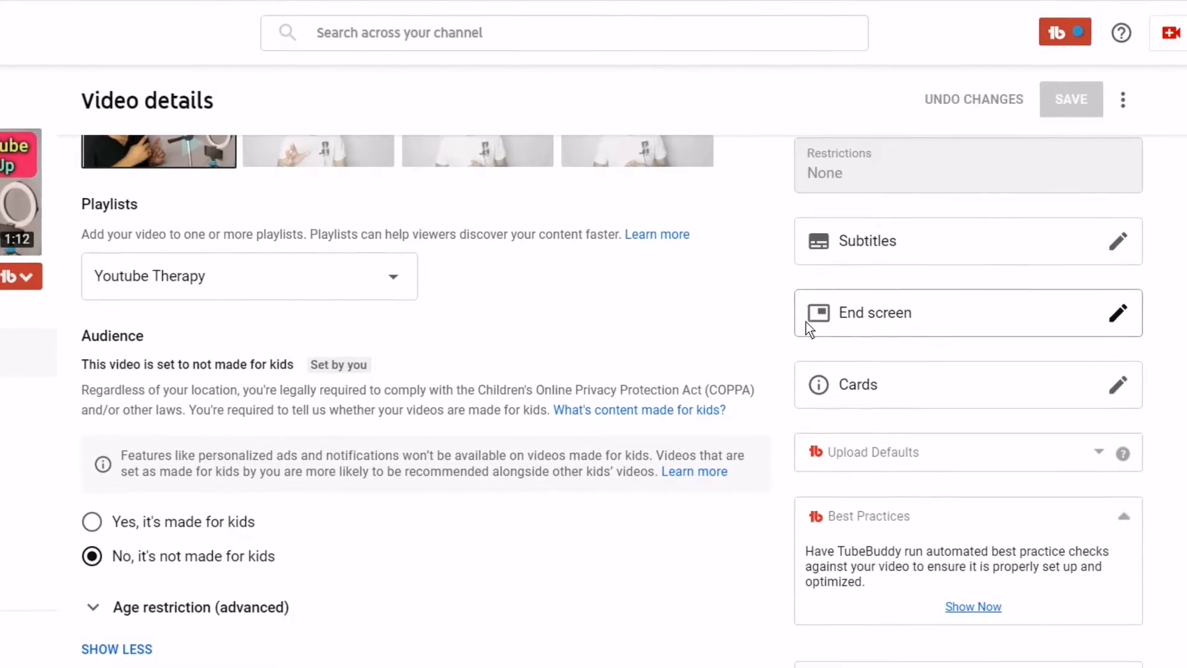
click(1126, 316)
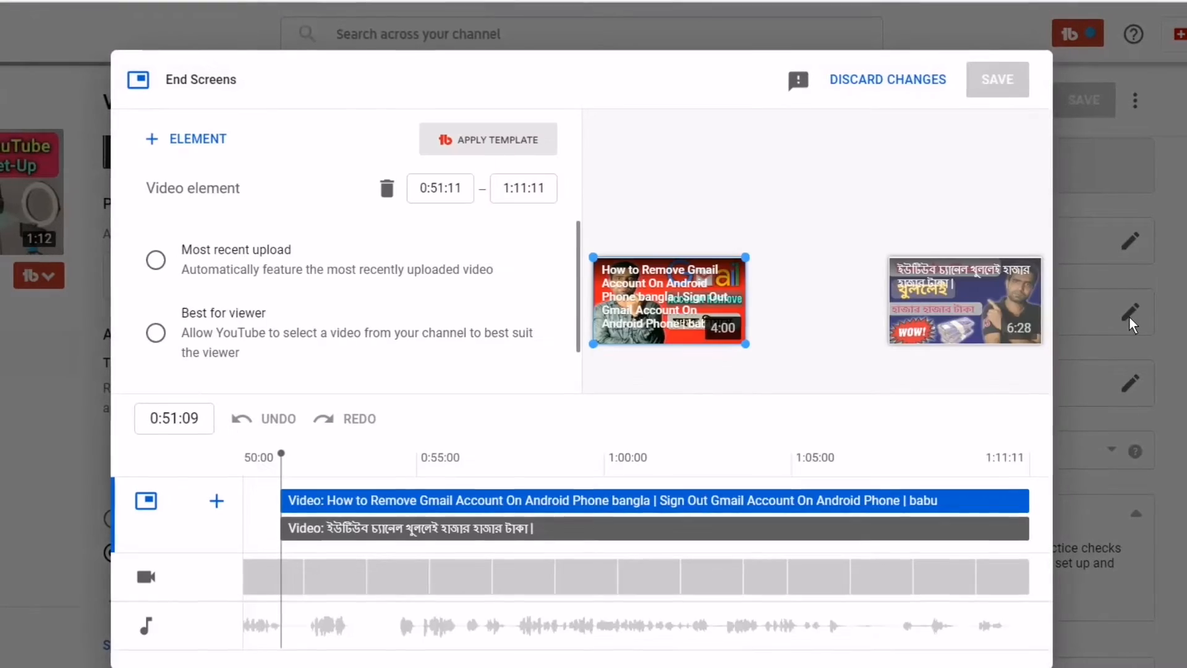
scroll(505, 235, down, 2)
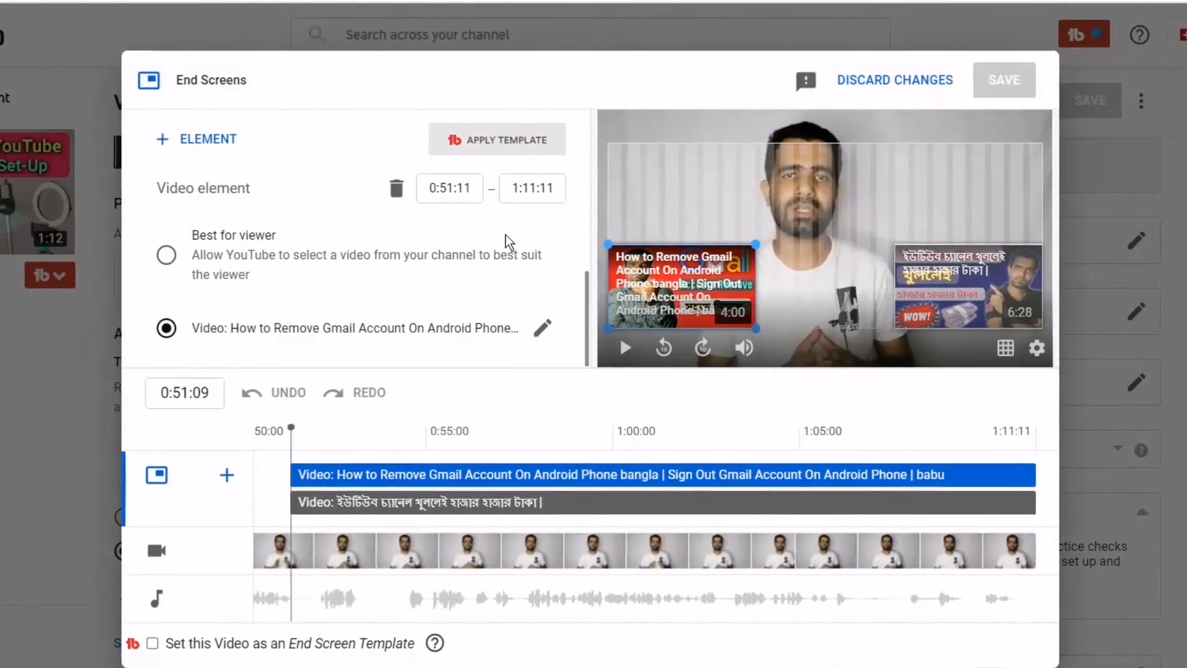
scroll(505, 237, up, 2)
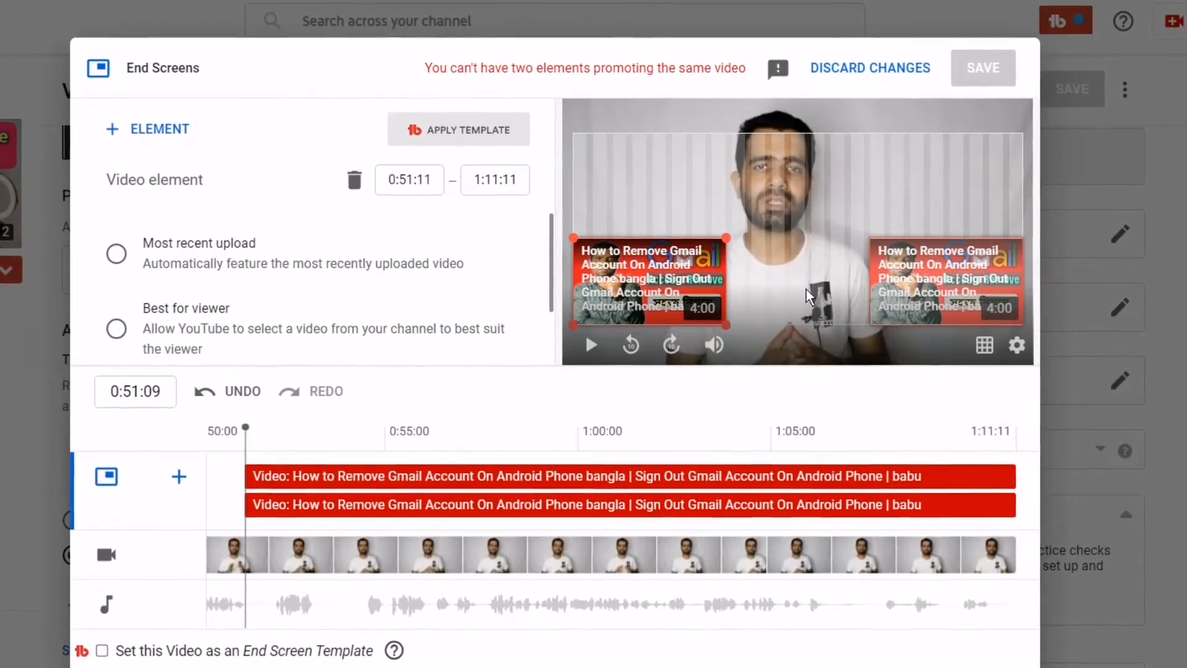
- Try to feature the channel's own video "my youtube studio 2021 |" in the left video element of the end screen
click(485, 316)
click(125, 315)
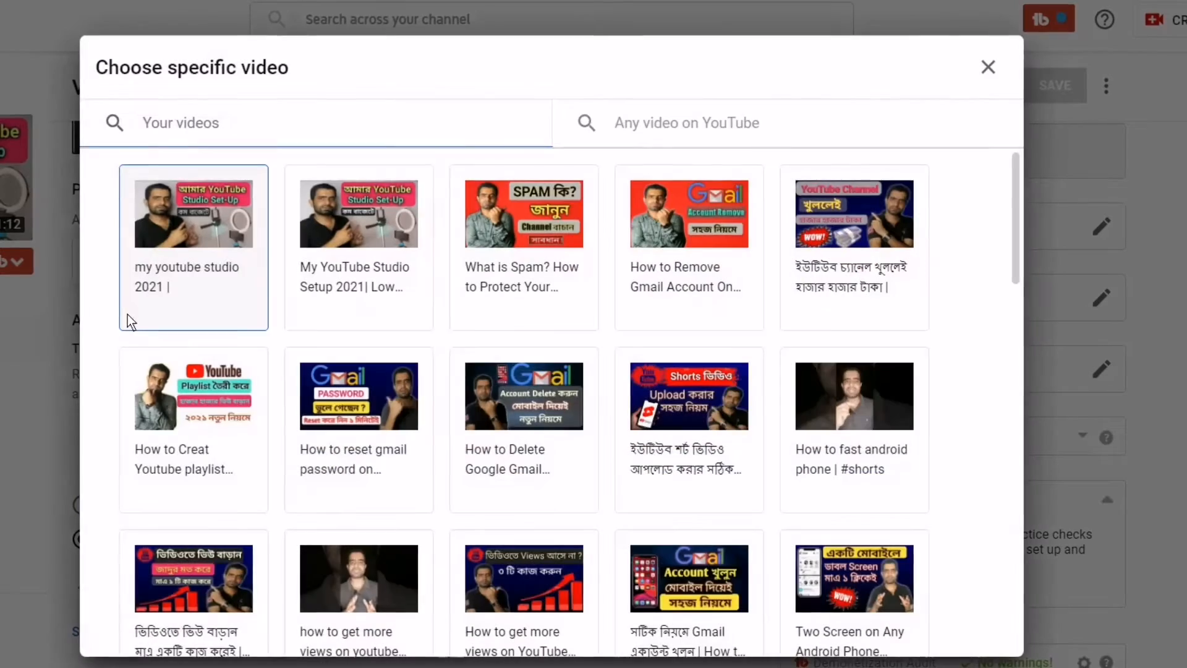
click(127, 314)
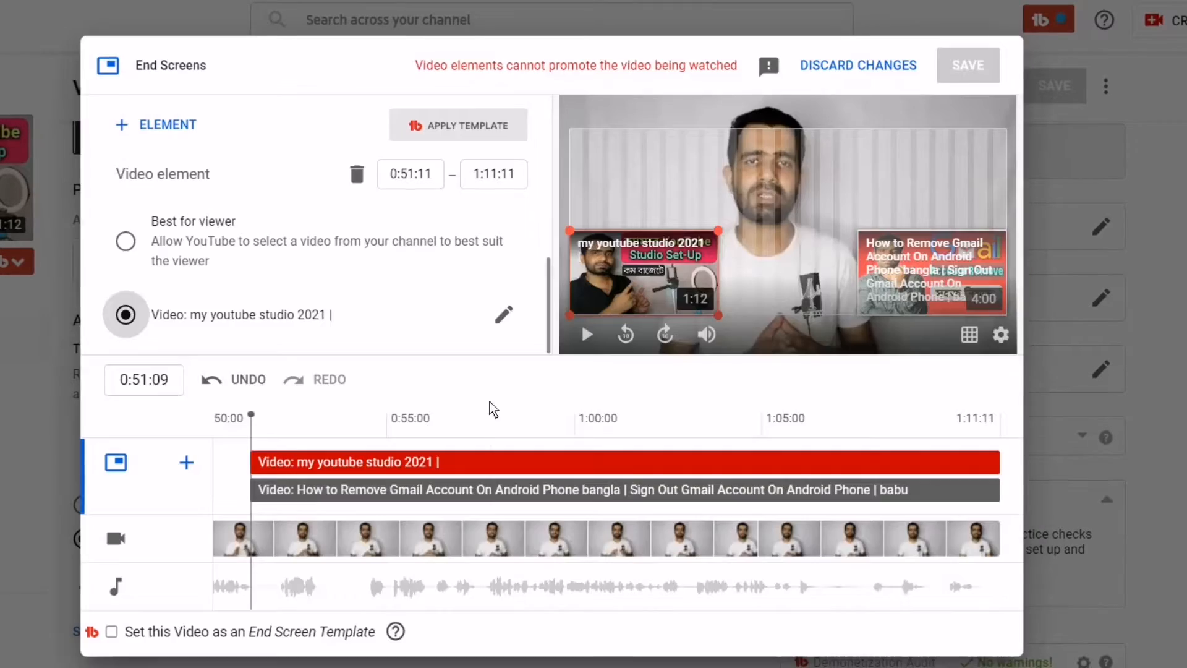
- Set the left video element to the specific video "5 Useful Messenger Settings Bangla 2021"
click(126, 314)
scroll(522, 335, down, 15)
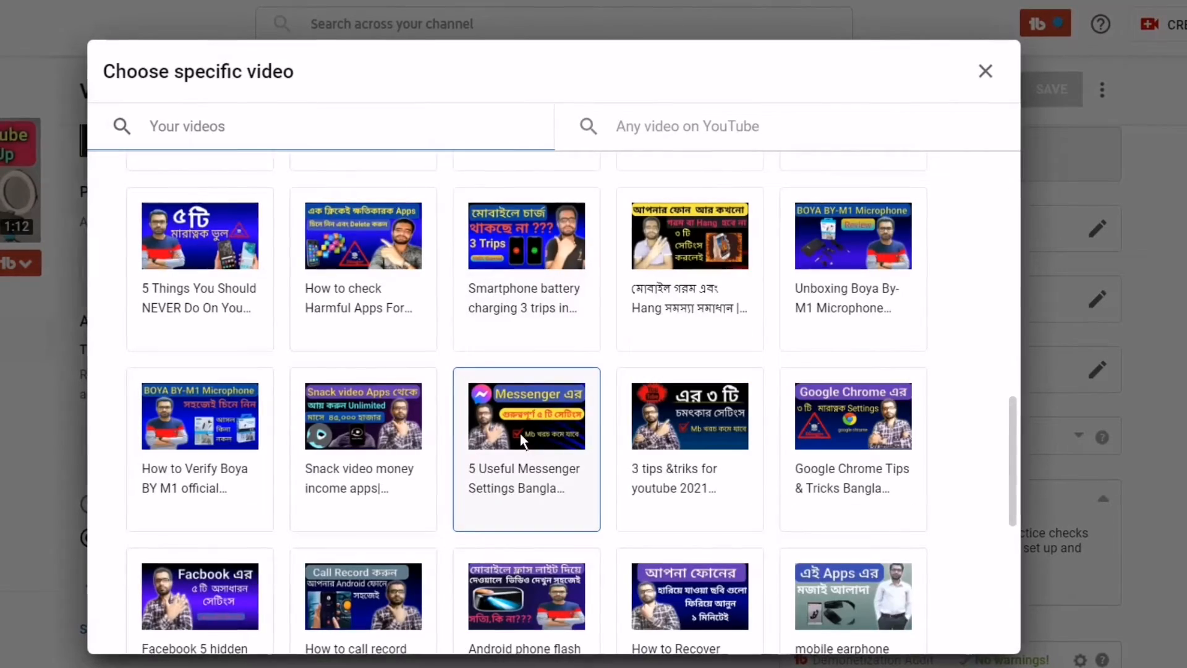
click(521, 433)
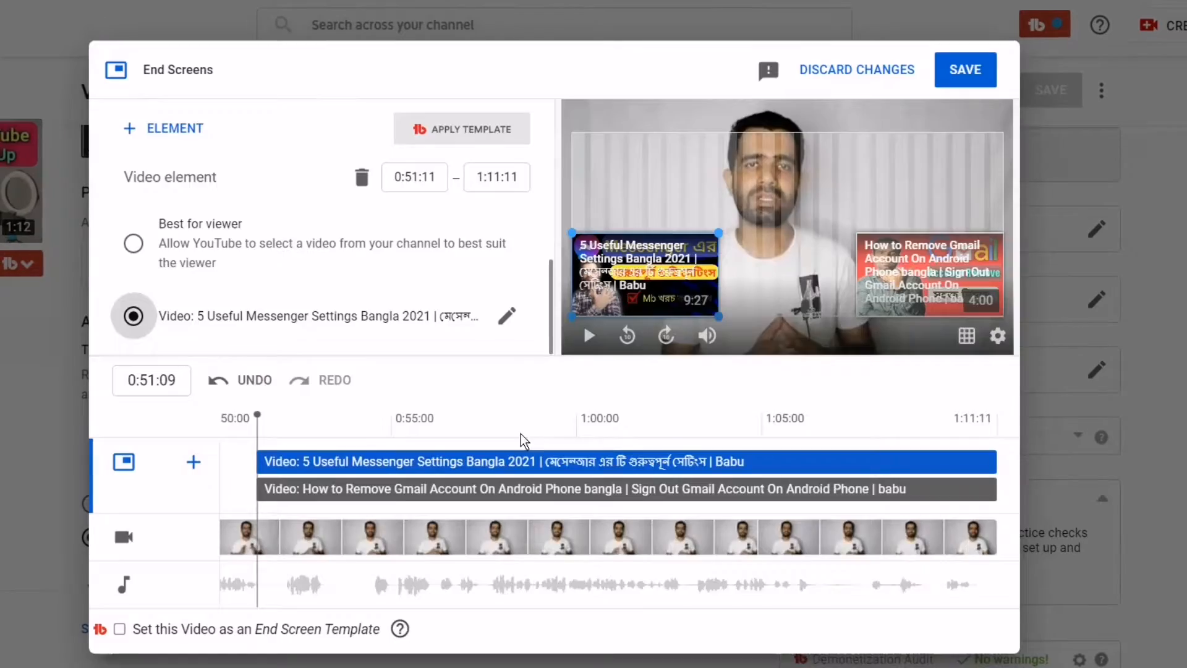
- Set the right video element to the specific video "How to reset gmail password on android phone bangla 2021"
click(921, 282)
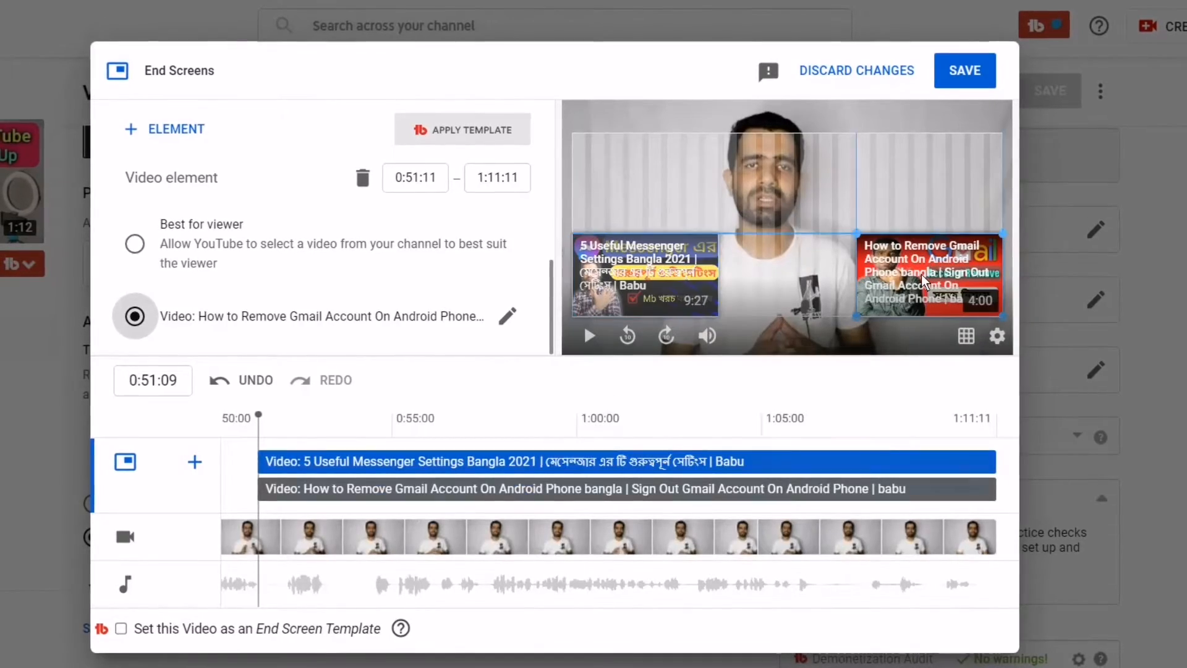
click(136, 316)
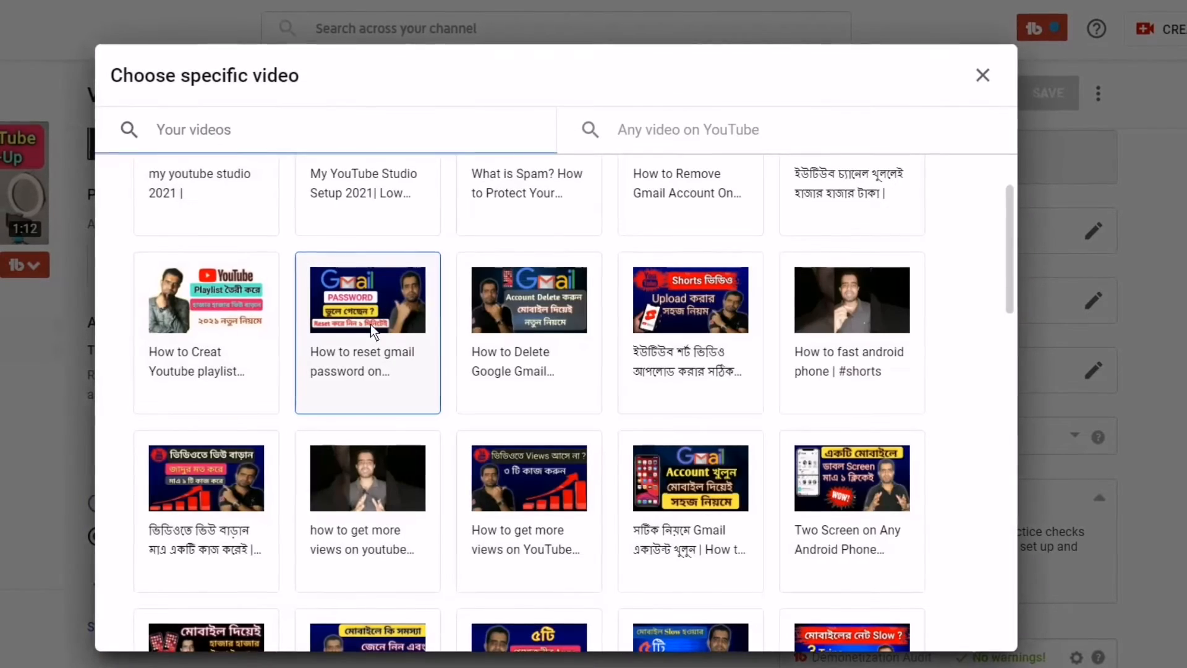
click(370, 323)
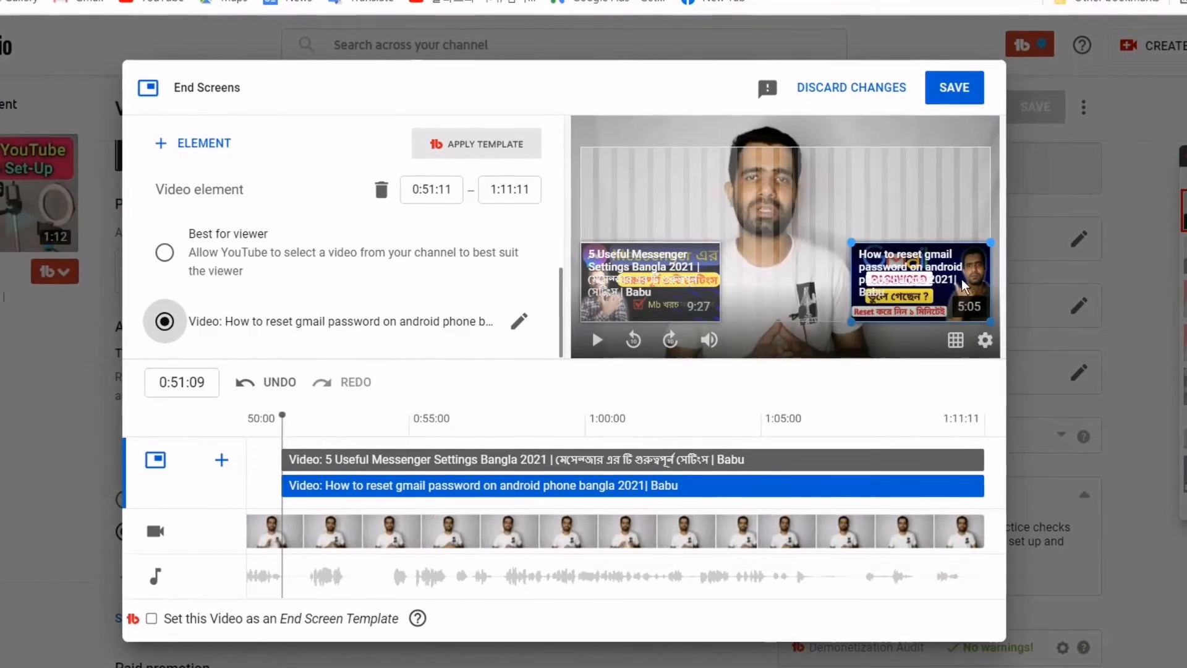
- Change the left video element to the specific video "What is Spam? How to Protect Your Youtube Channel From Spam"
click(671, 285)
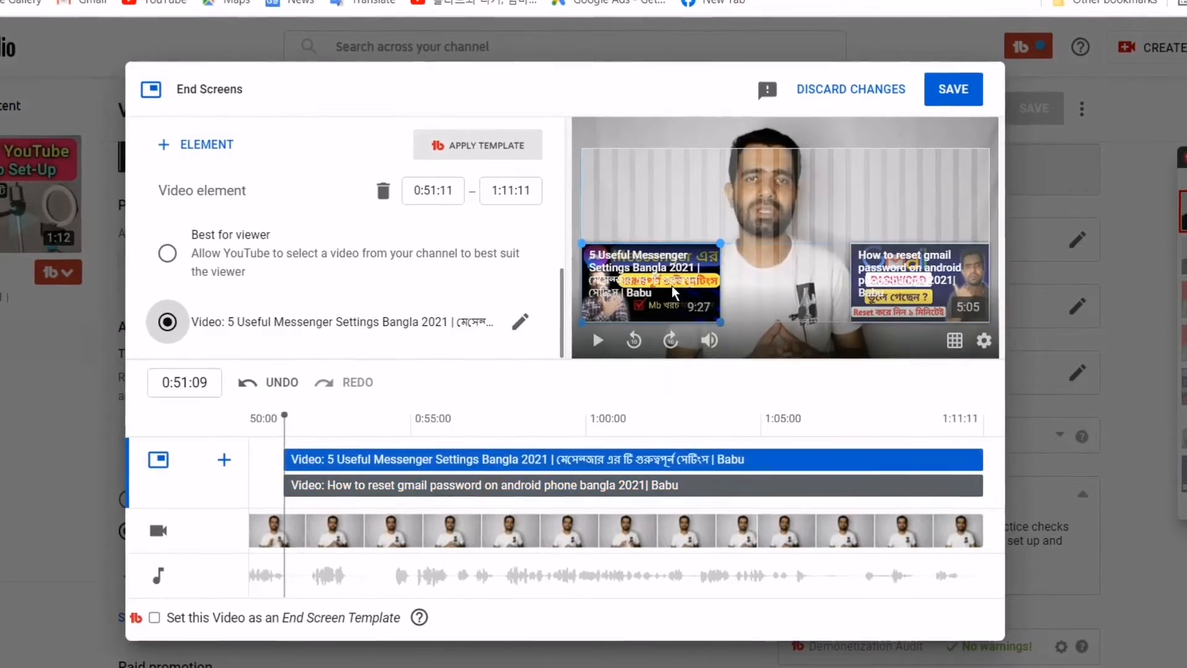
click(915, 295)
click(704, 303)
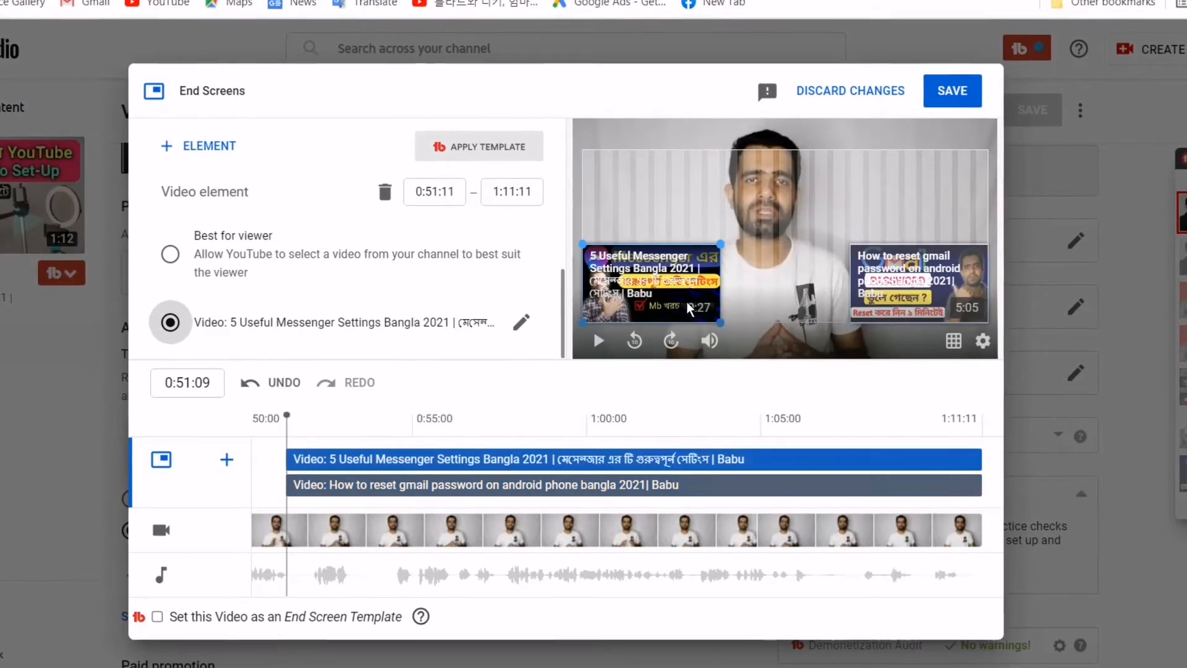
click(177, 323)
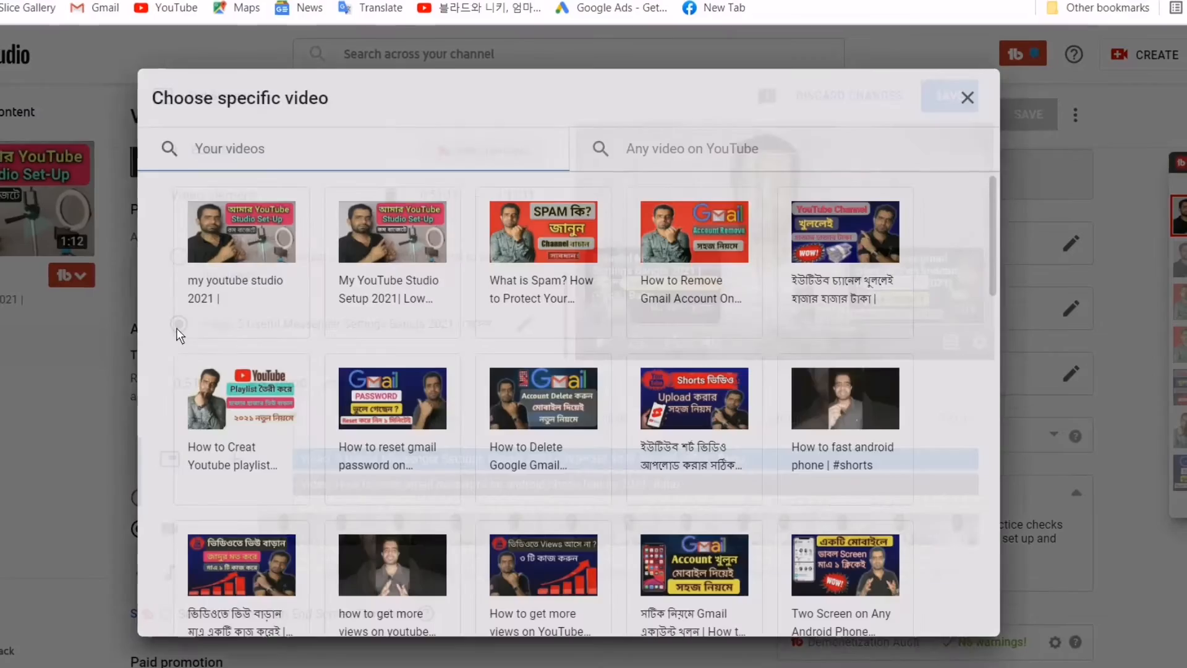
scroll(519, 388, down, 5)
scroll(519, 389, down, 10)
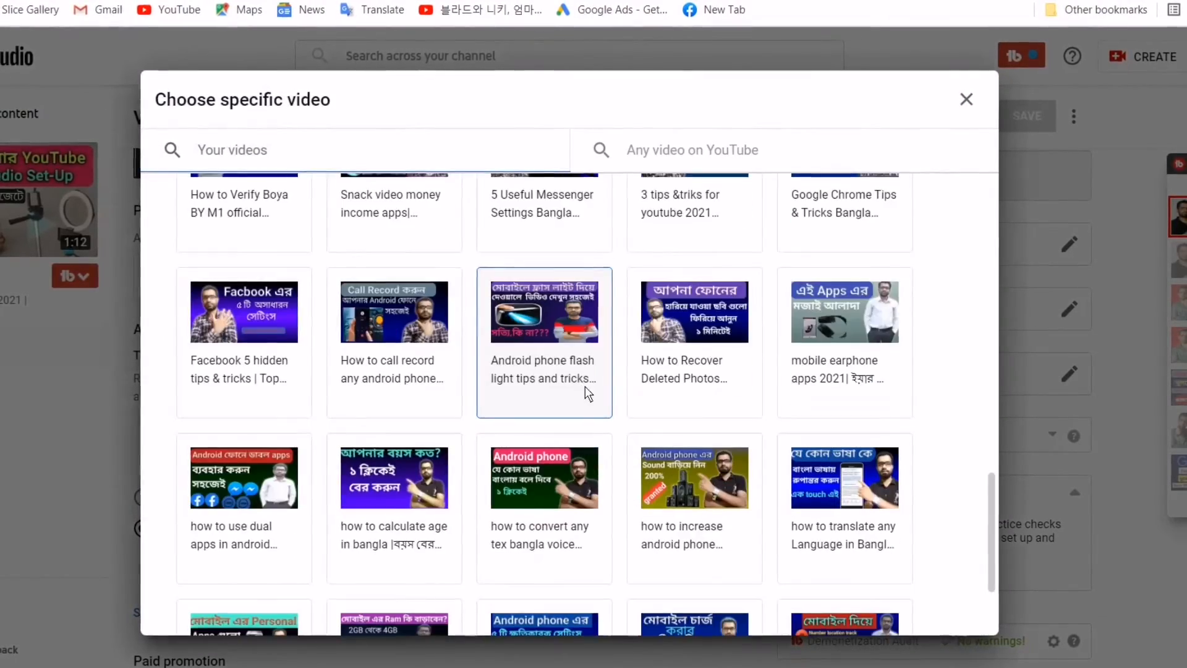
scroll(586, 392, up, 12)
scroll(603, 394, up, 3)
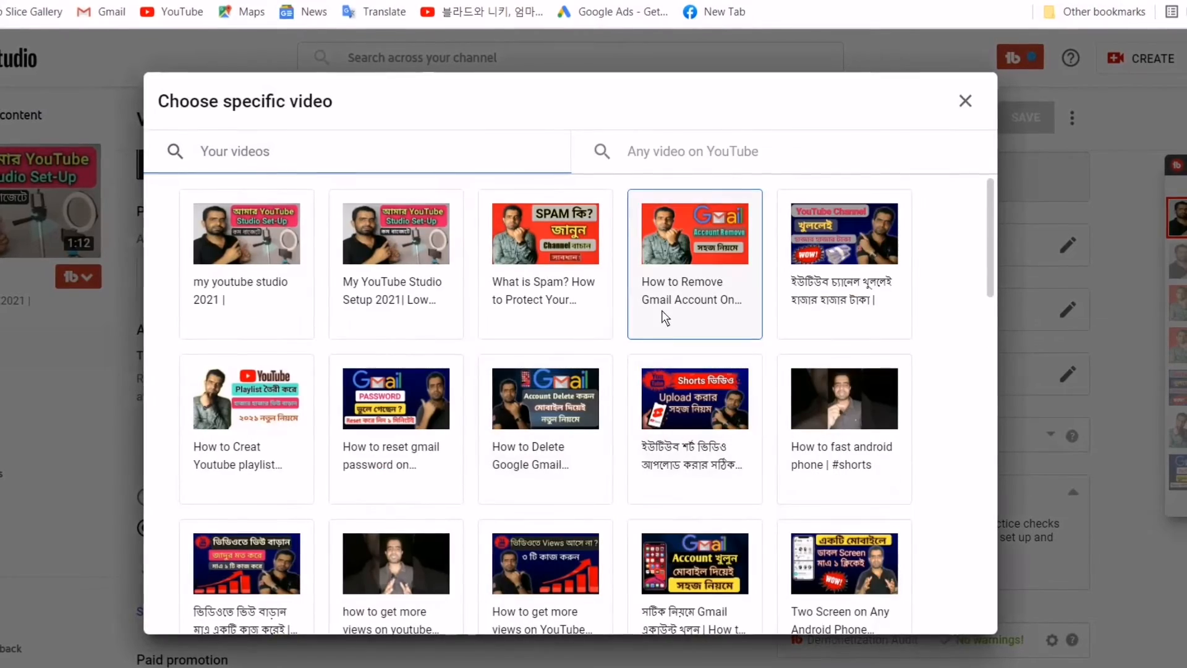
click(539, 247)
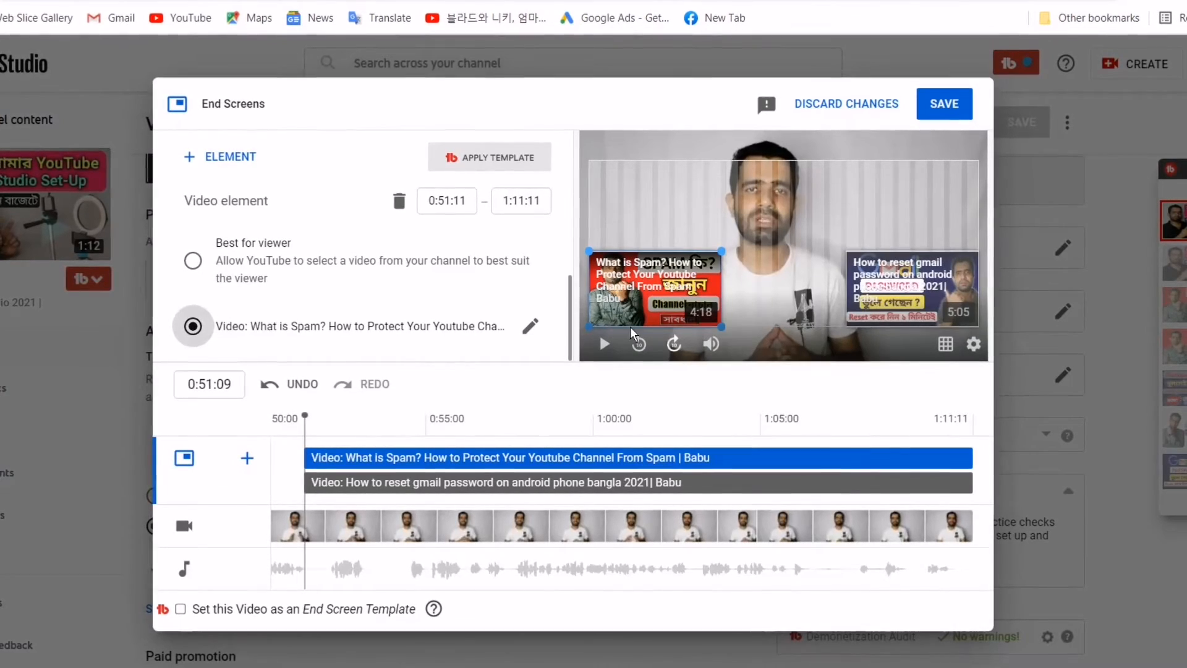
- Check both video elements, preview the end screen at 0:59:04 and save the end screen
click(924, 290)
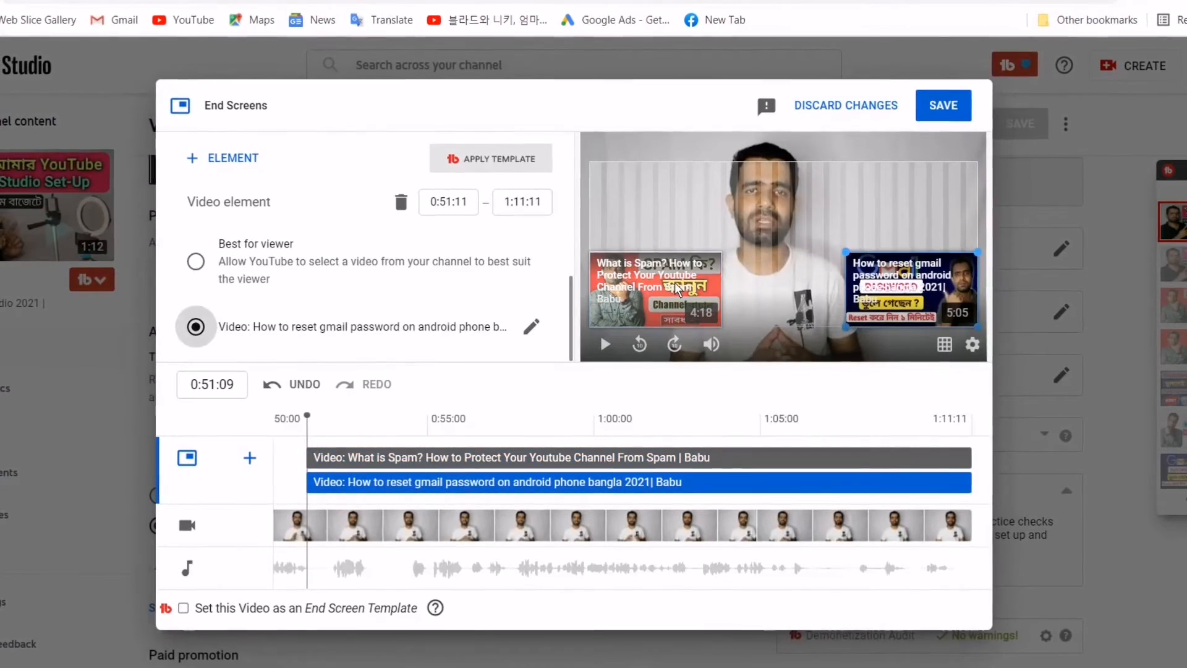
click(328, 457)
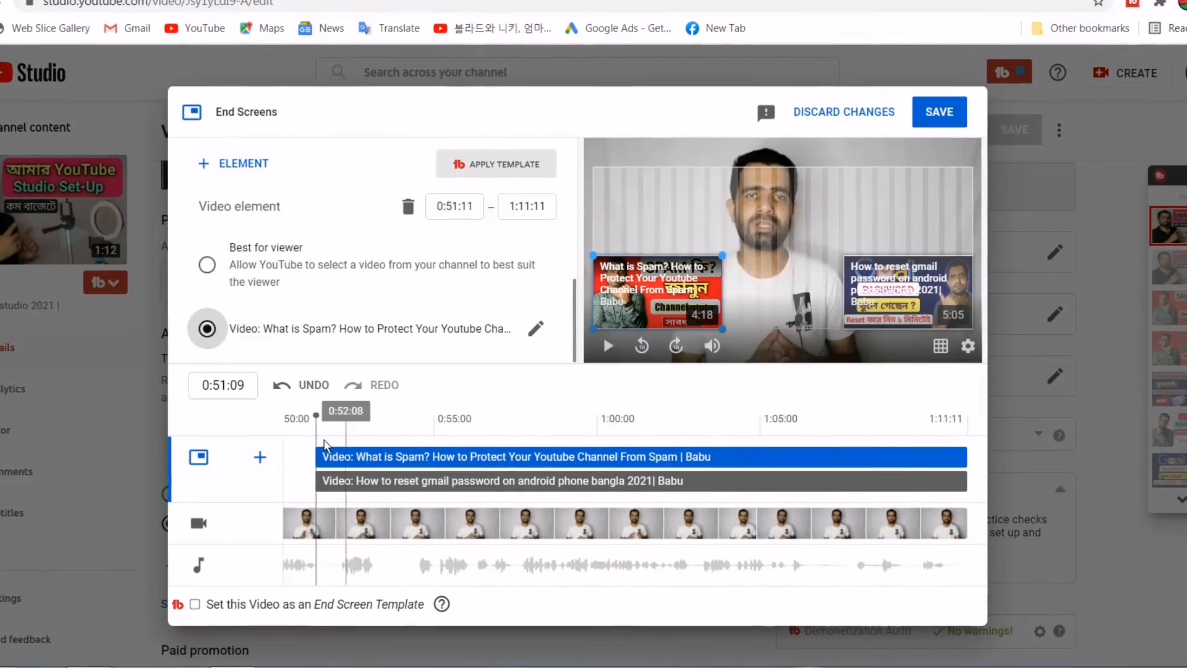
click(570, 440)
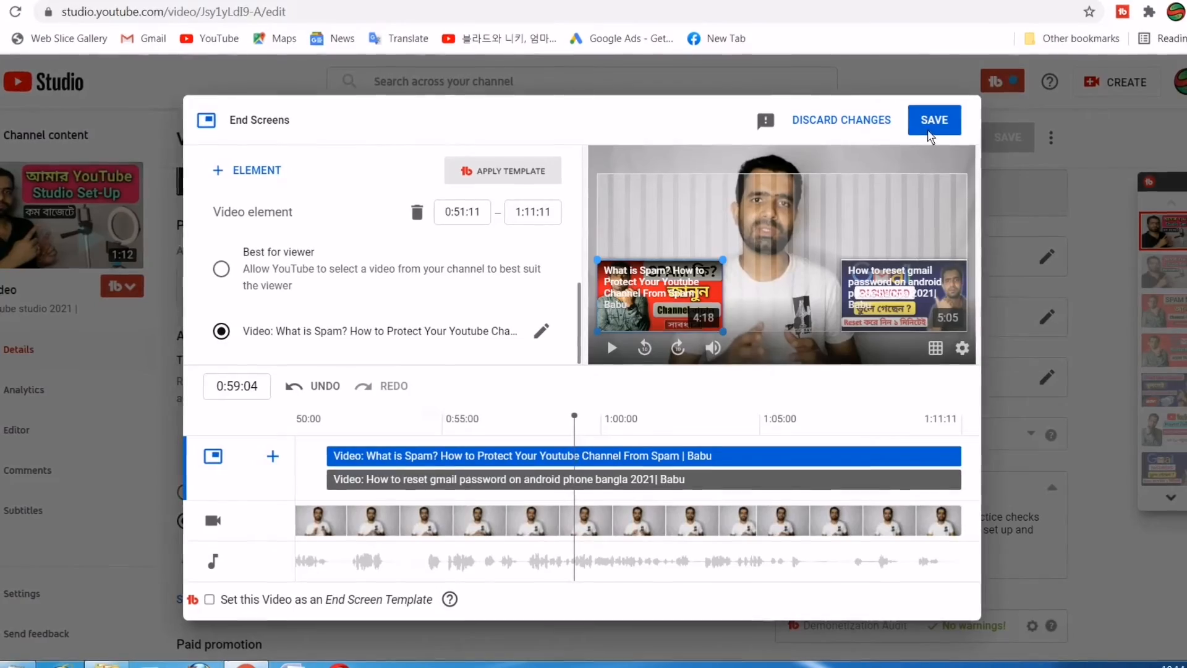
click(933, 120)
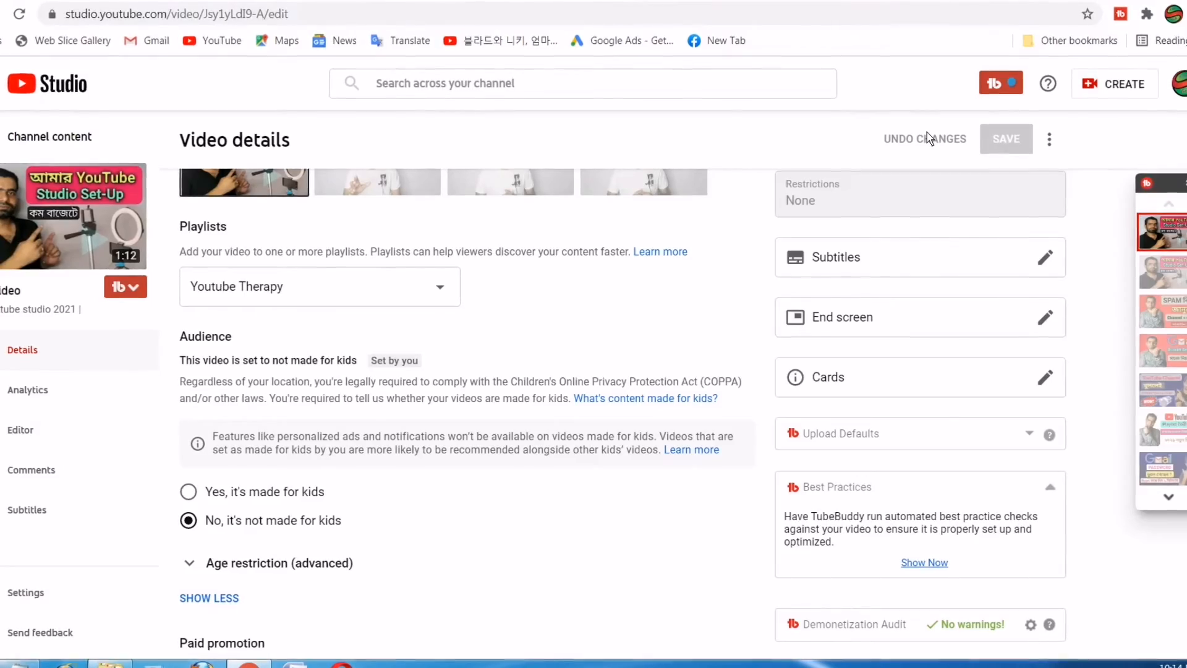
- Look over the video details page from the thumbnail down to the automatic chapters settings
scroll(642, 470, down, 5)
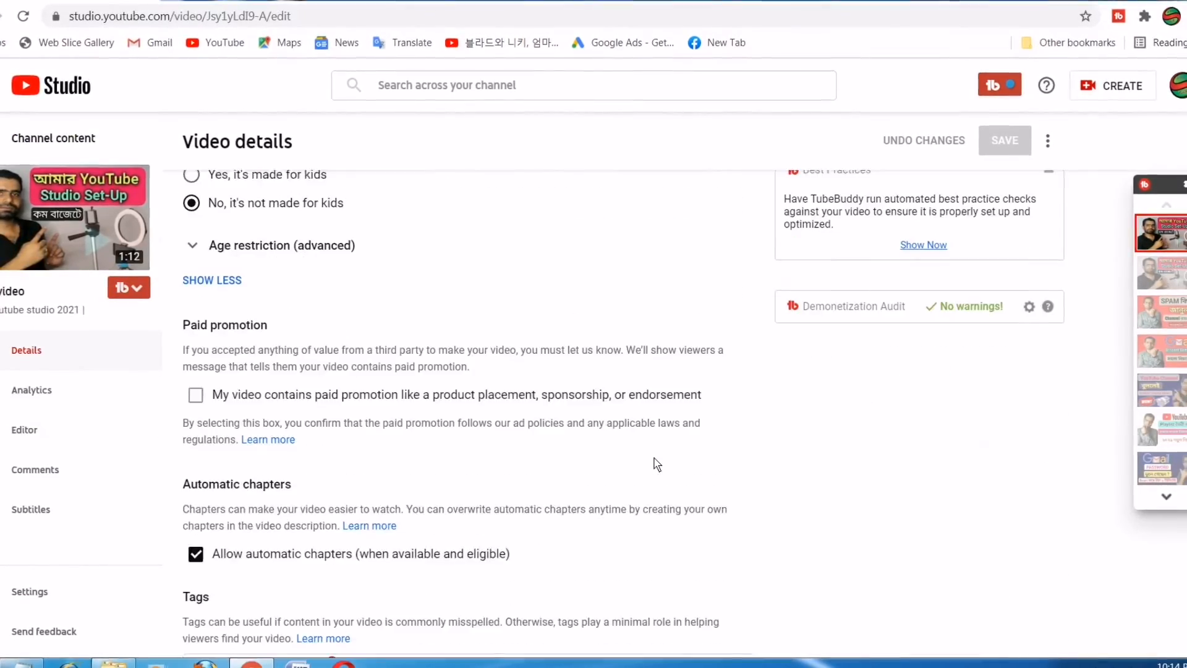
scroll(671, 469, up, 6)
scroll(670, 469, up, 5)
scroll(676, 471, down, 5)
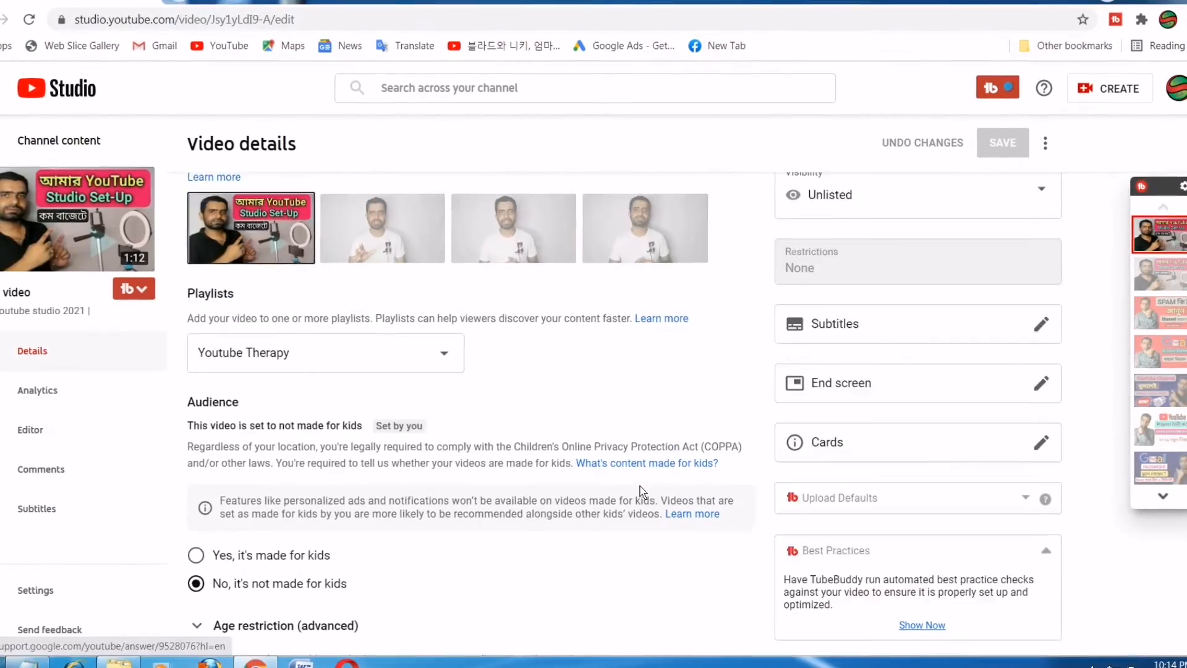
scroll(642, 493, down, 3)
scroll(638, 490, up, 6)
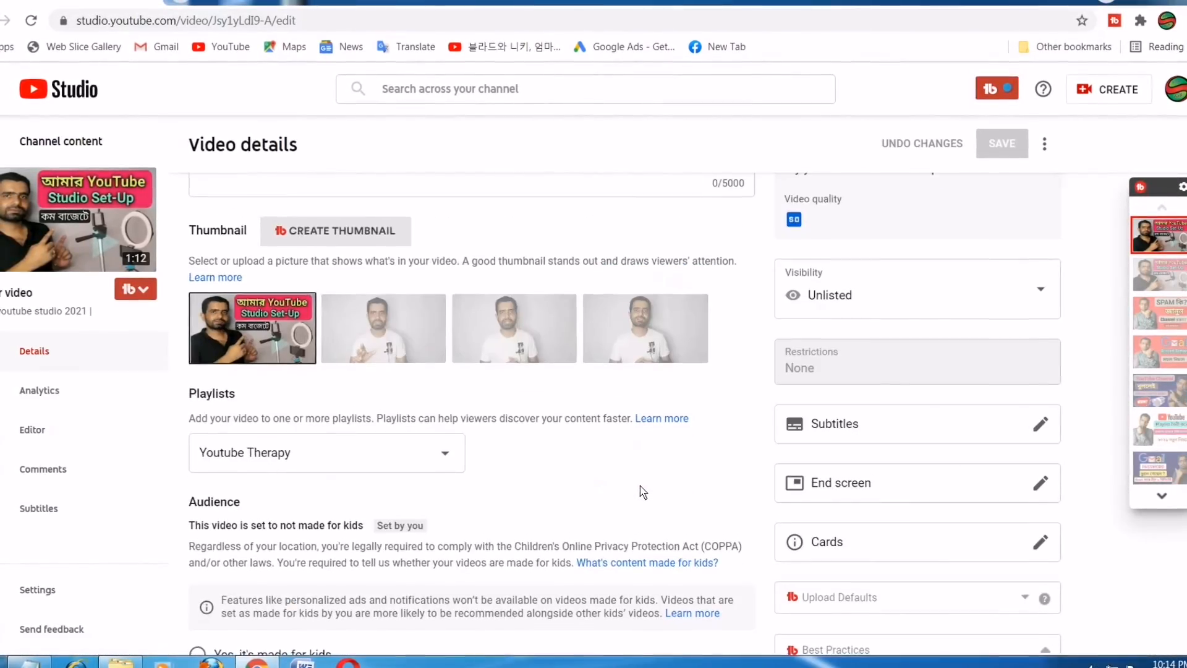
scroll(639, 490, down, 4)
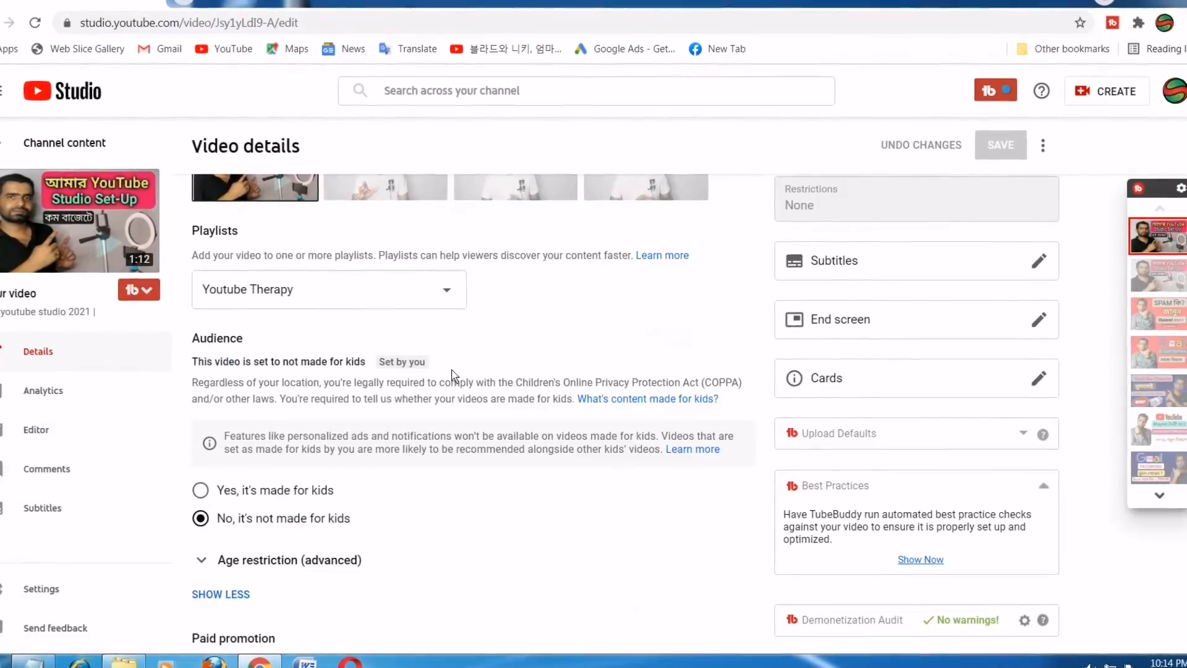